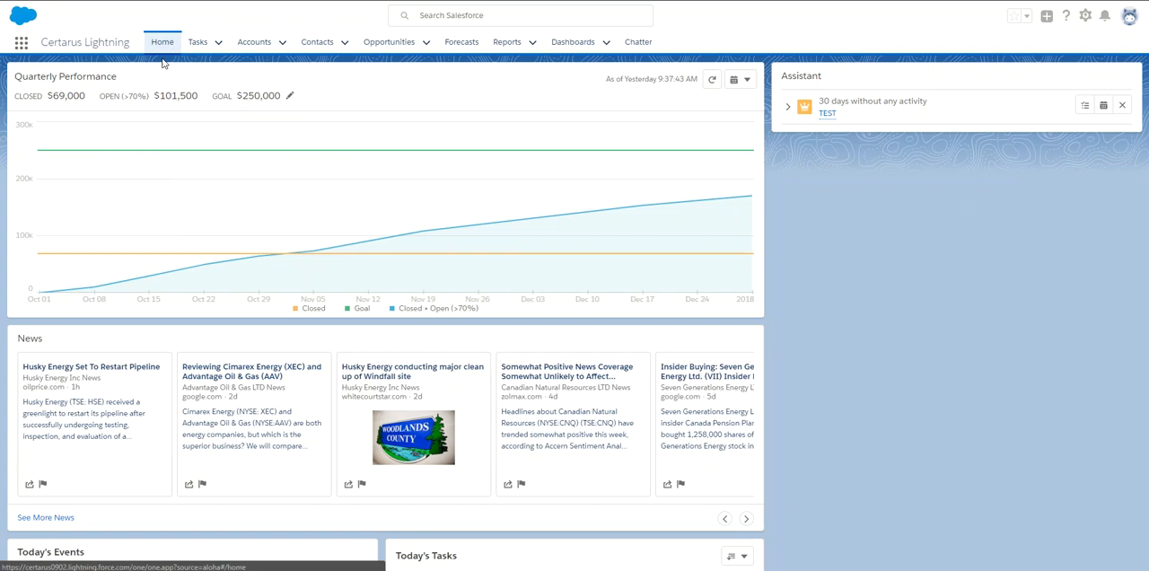
Show the Producers list view of the accounts and check the recent account records and lists.
click(255, 45)
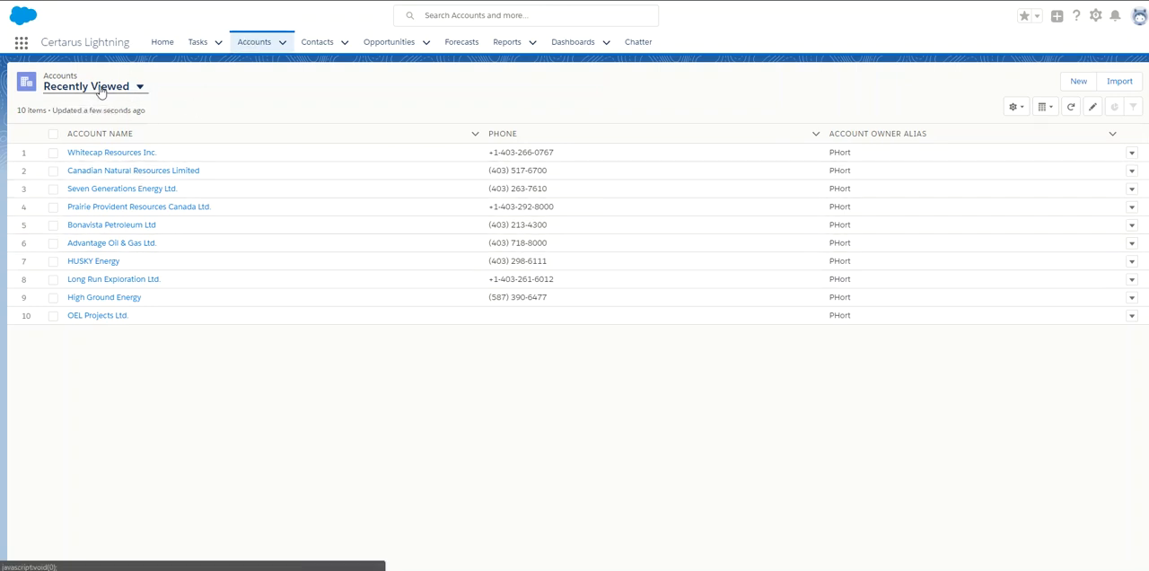
click(138, 92)
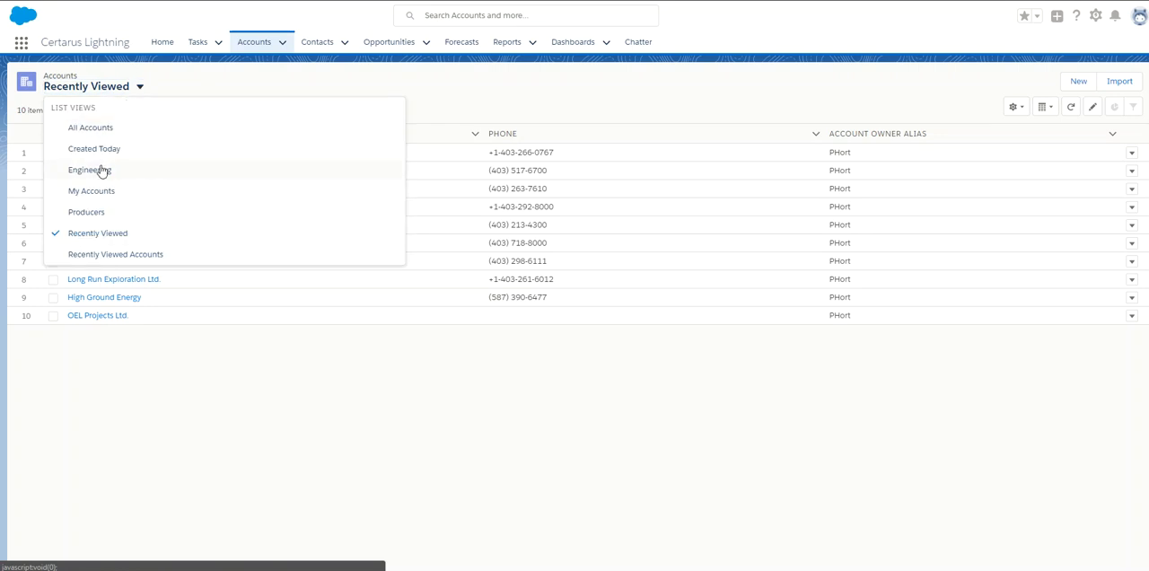
click(96, 214)
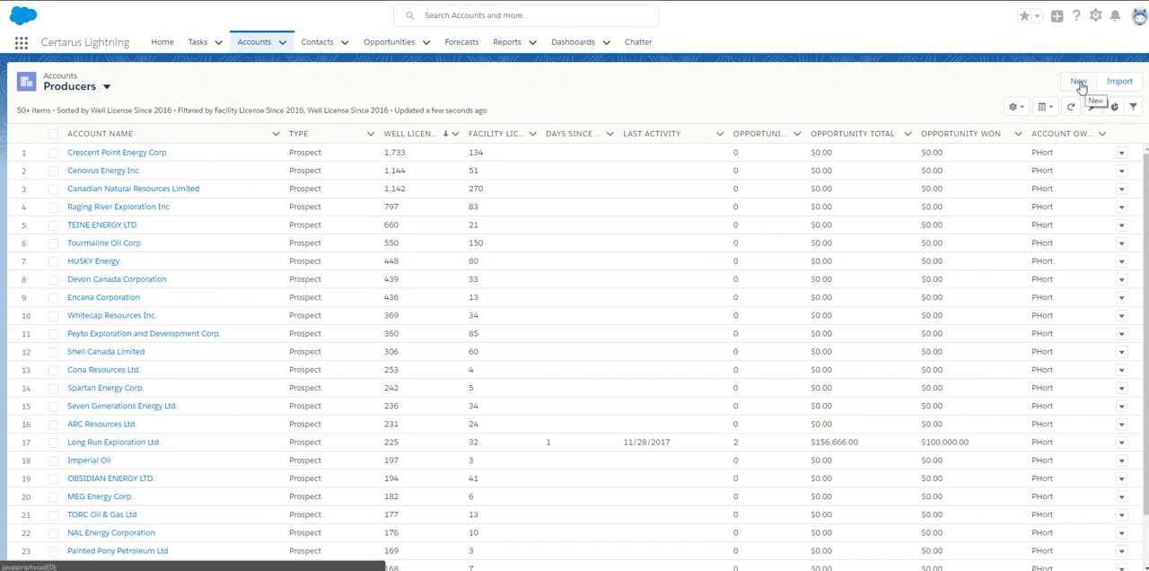
click(284, 44)
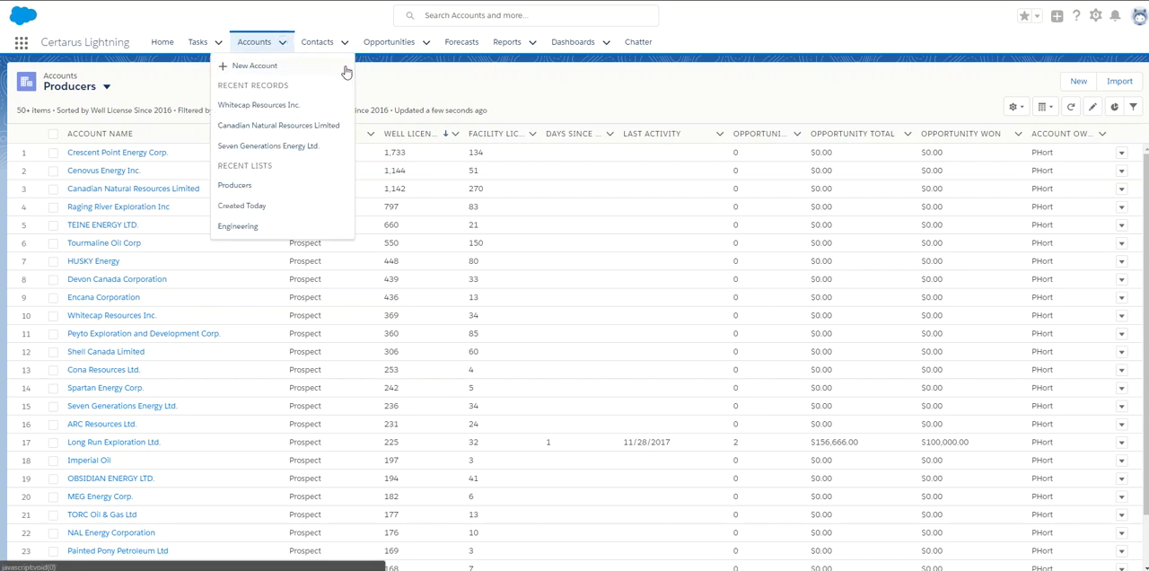
click(439, 82)
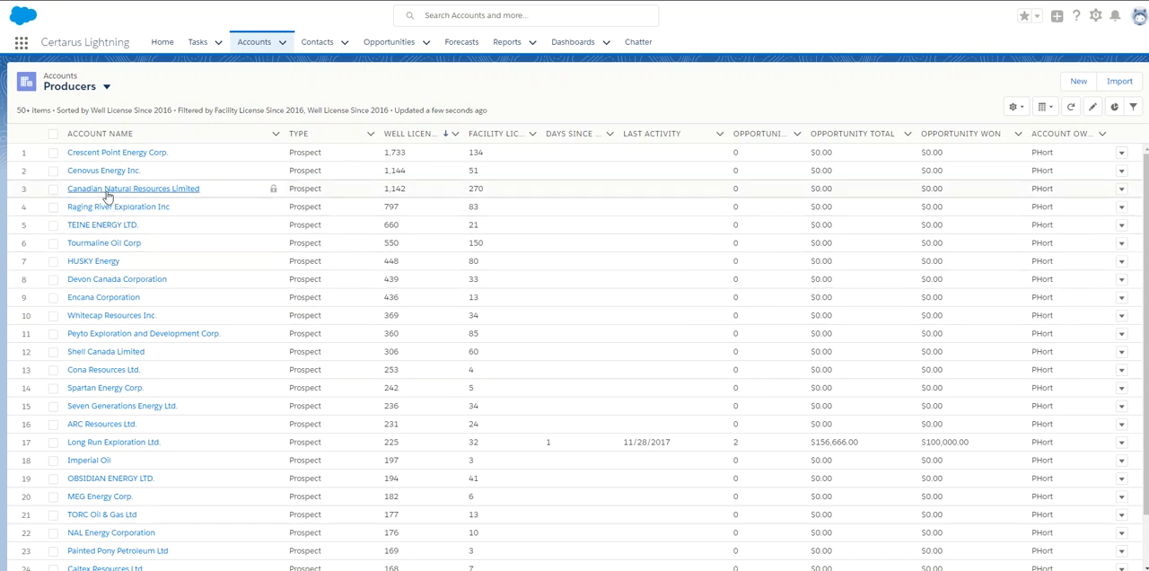
Open the Tourmaline Oil Corp account and, from its full list of related contacts, open the Water Engineer's record.
click(102, 246)
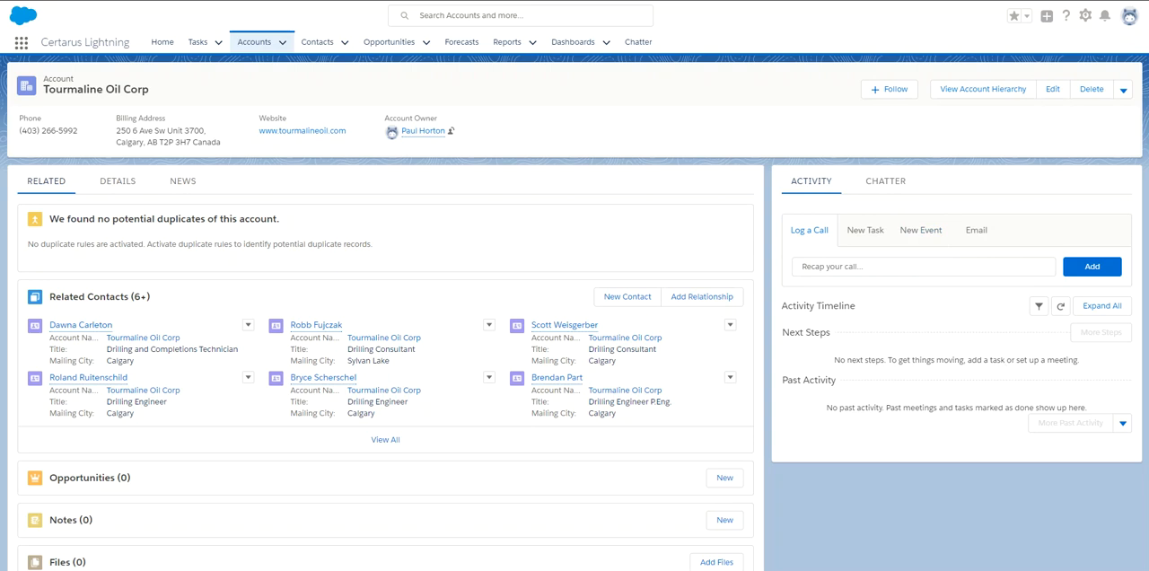
scroll(574, 314, down, 1)
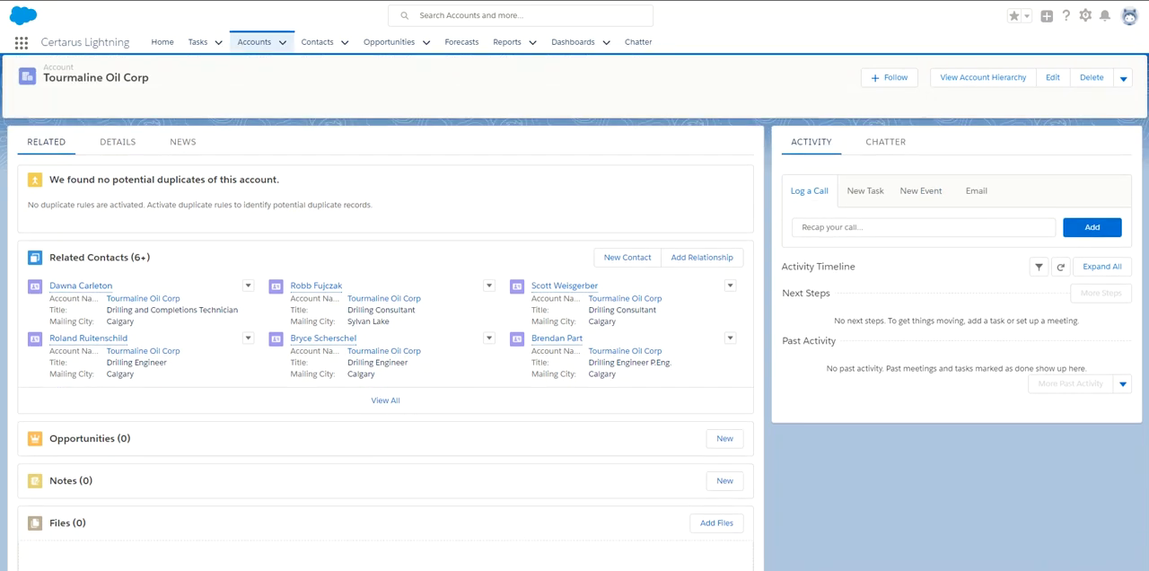
scroll(574, 314, down, 1)
scroll(282, 363, up, 1)
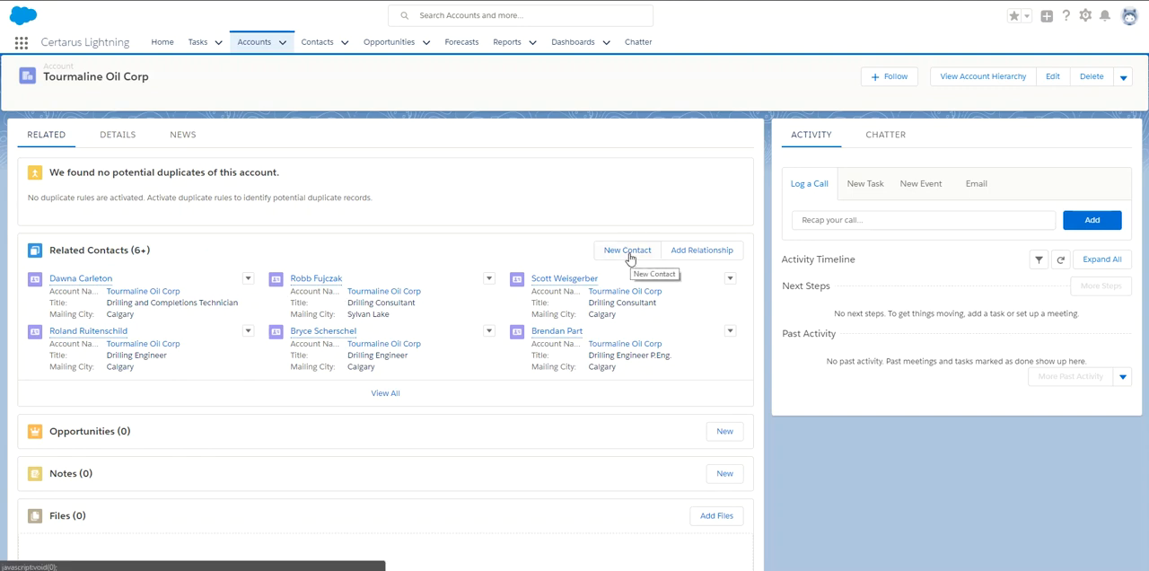
click(386, 394)
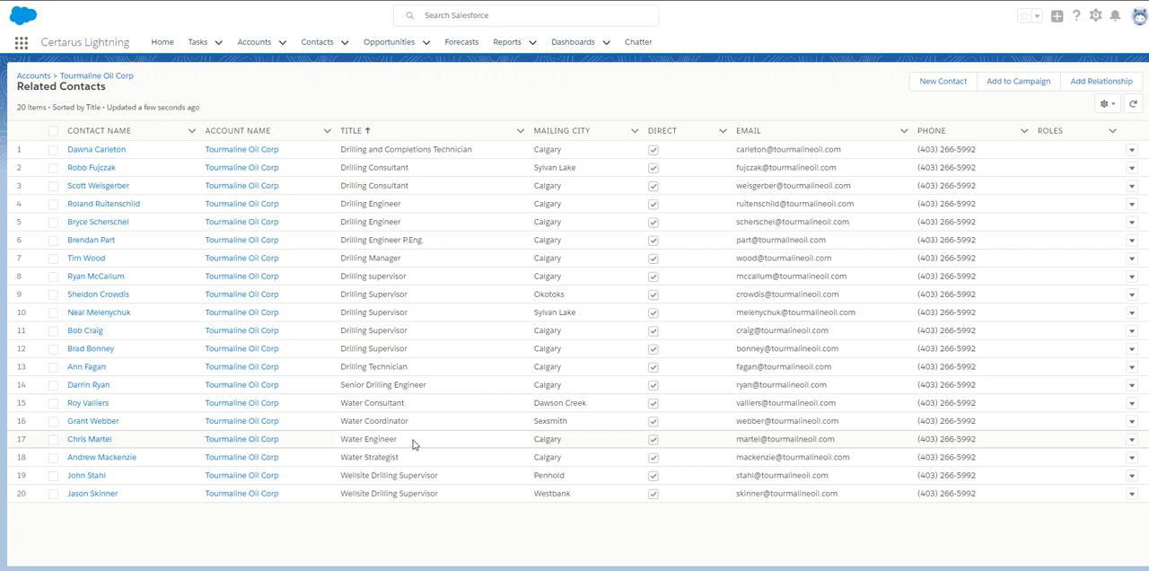
click(103, 441)
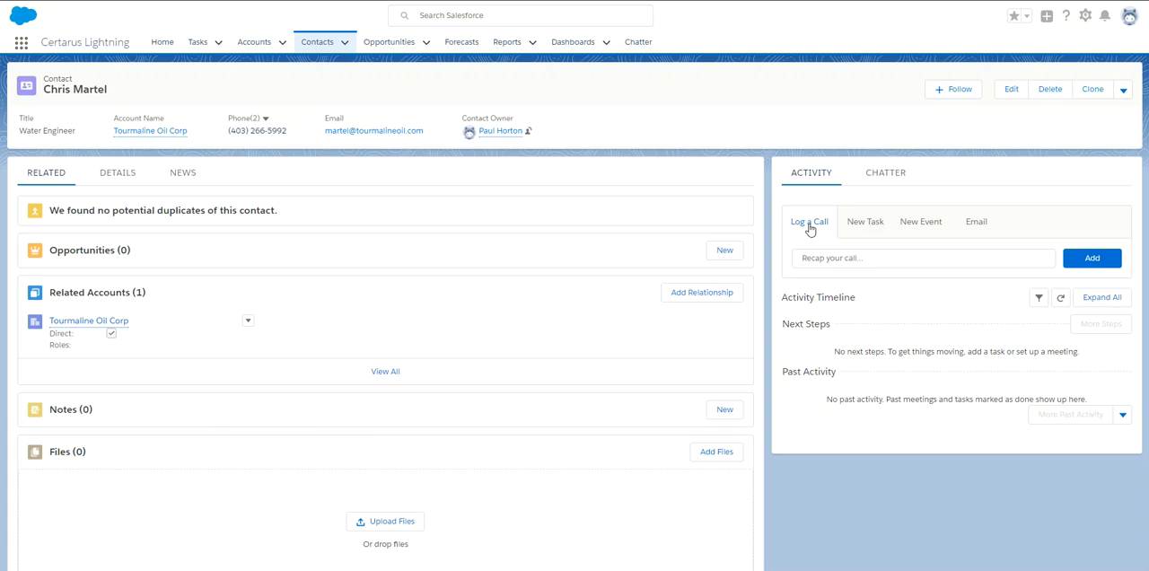
Open the call log form on the contact and go to its comments.
click(808, 258)
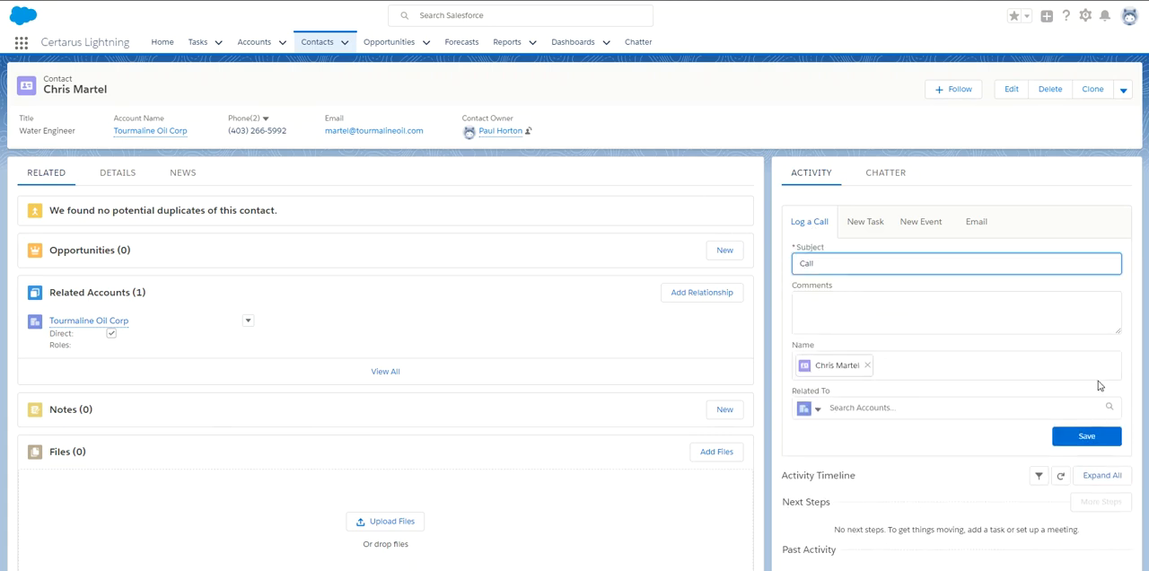
click(925, 309)
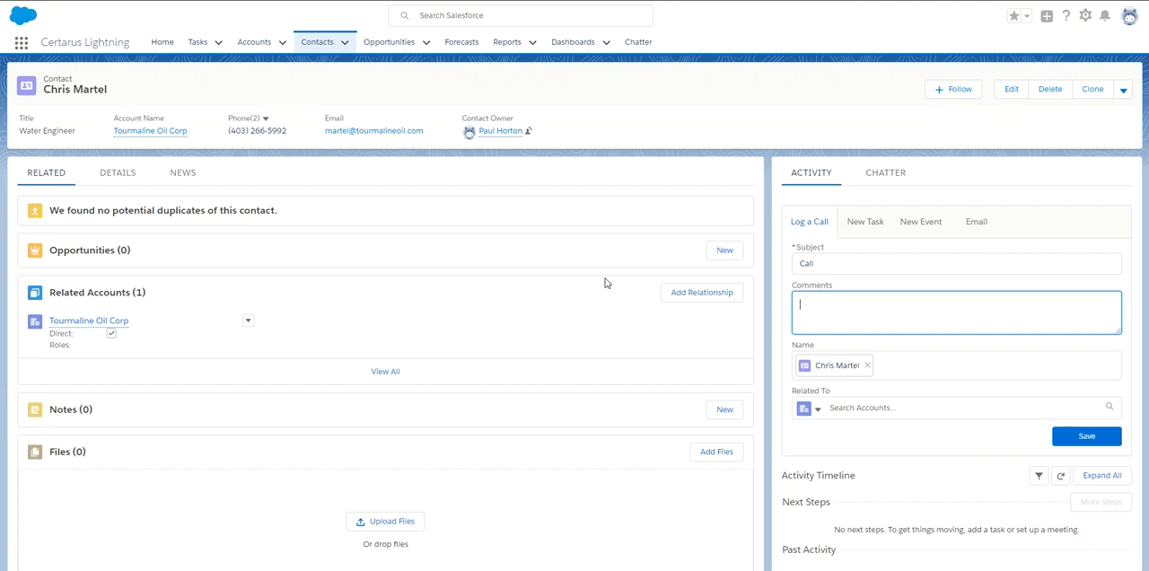
Start a new opportunity from the contact with type Existing Business, industry Oil & Gas and product line Portable Hub.
click(721, 251)
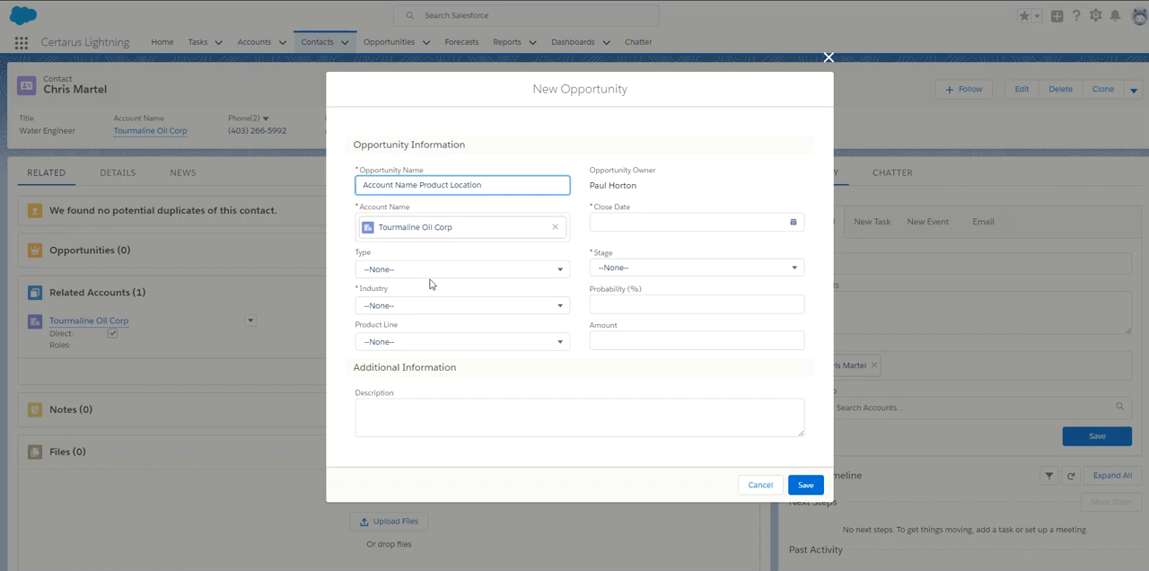
click(489, 277)
click(452, 316)
click(465, 311)
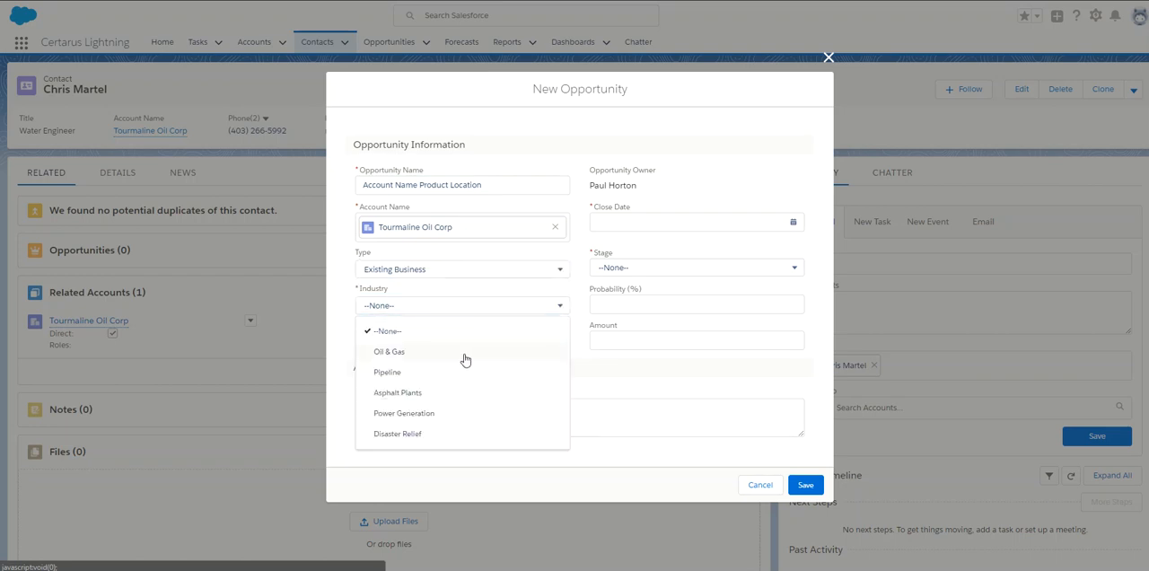
click(466, 356)
click(454, 343)
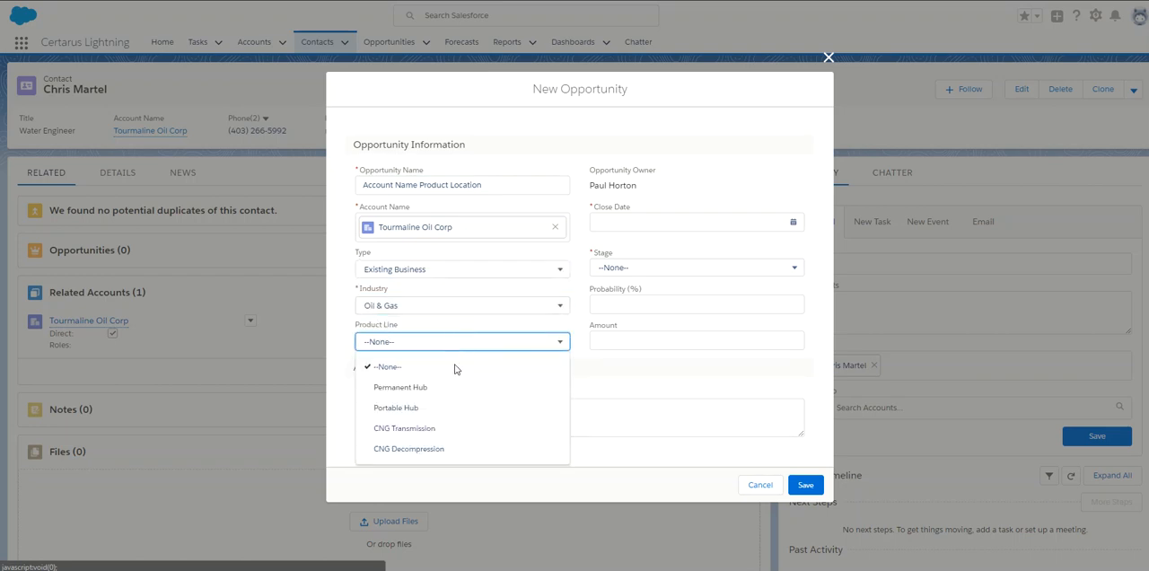
click(451, 408)
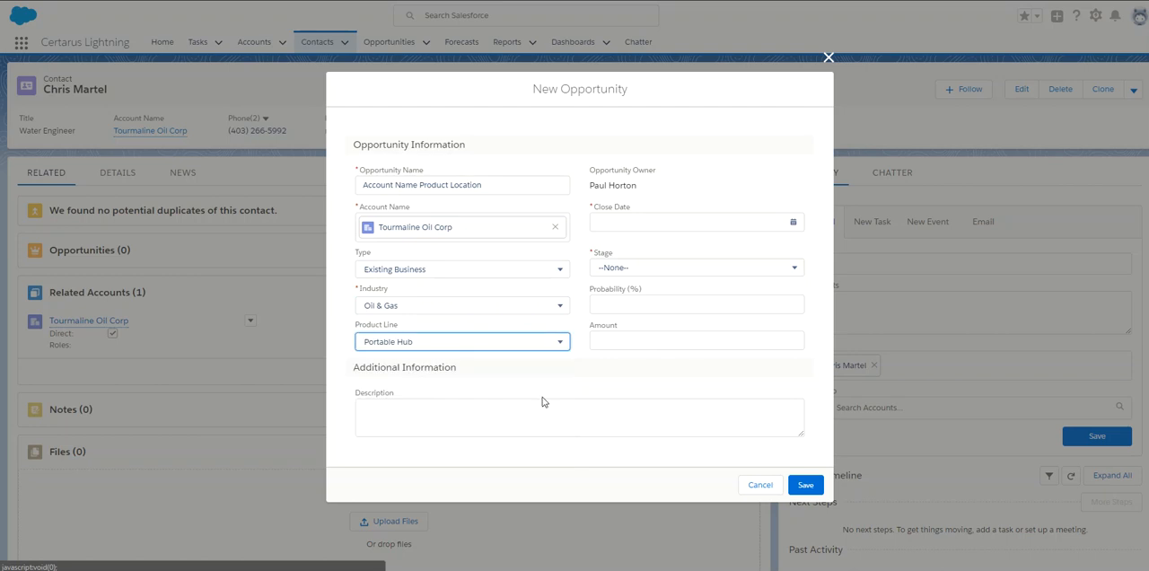
Set the opportunity's close date to 11/30/2017, stage to Proposal, probability to 90% and amount to $10,000.
click(704, 220)
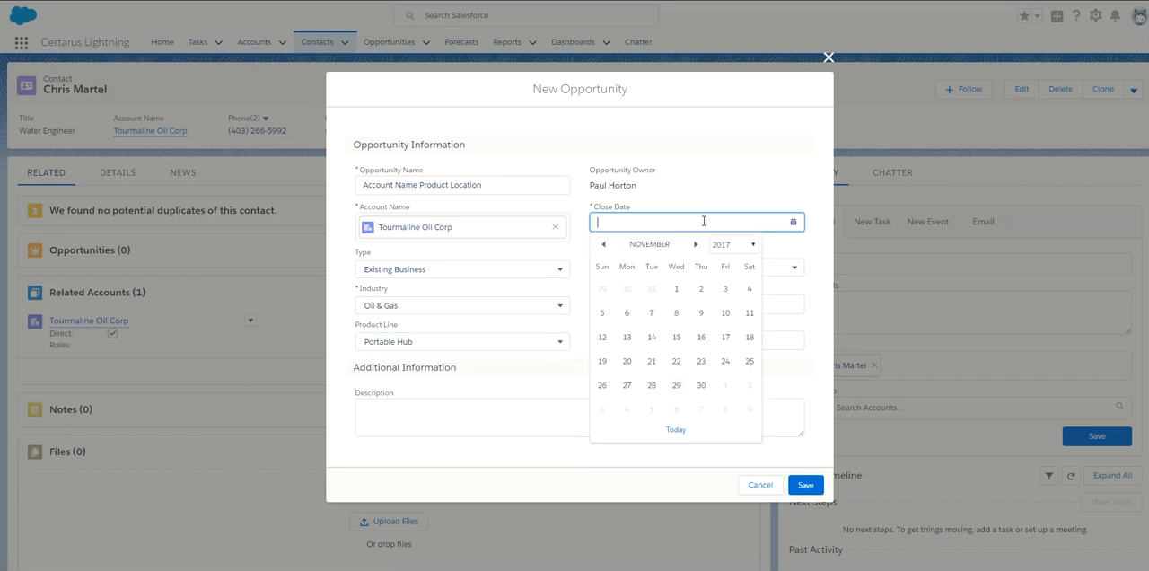
click(701, 386)
click(648, 271)
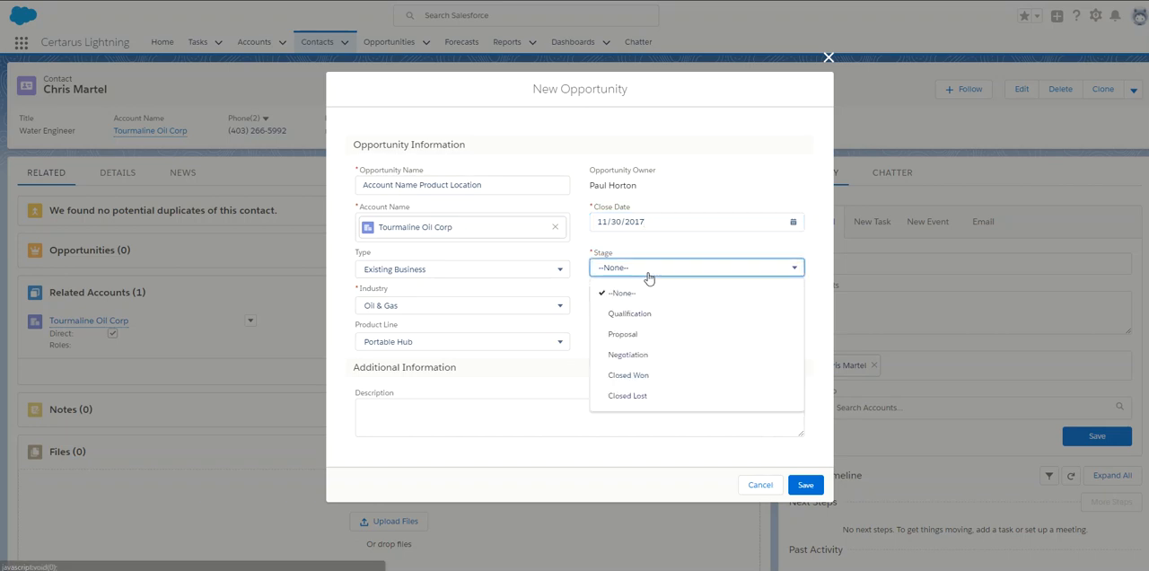
click(635, 338)
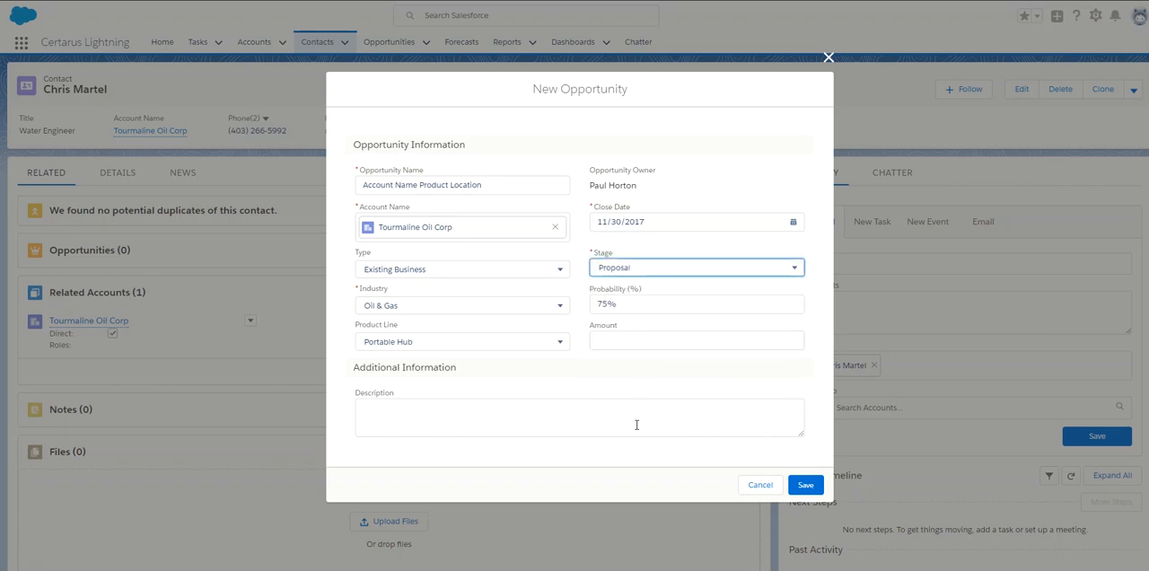
click(633, 342)
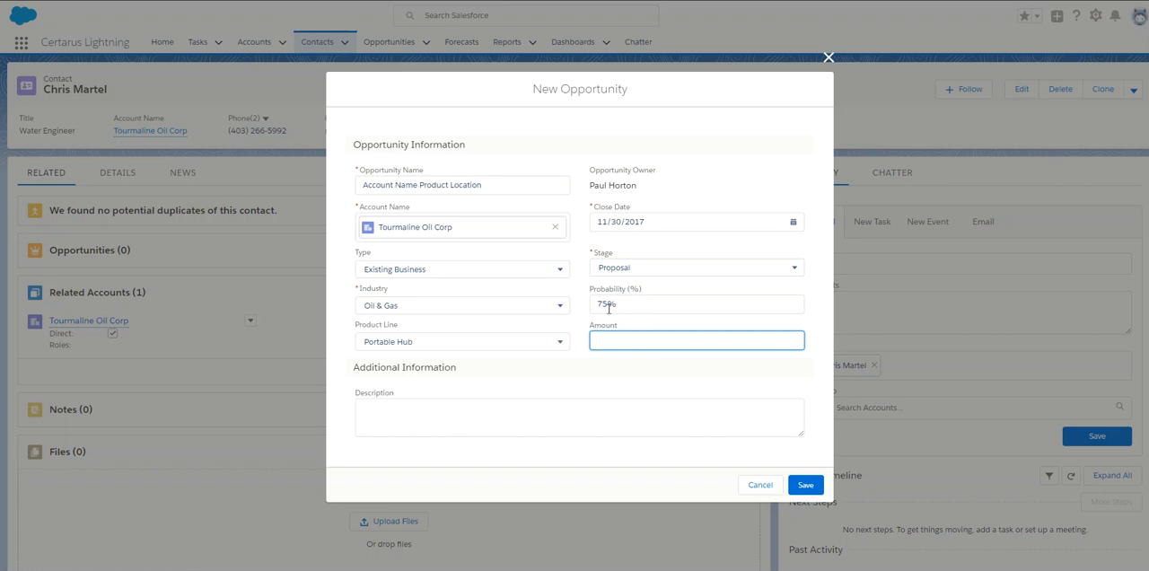
click(624, 305)
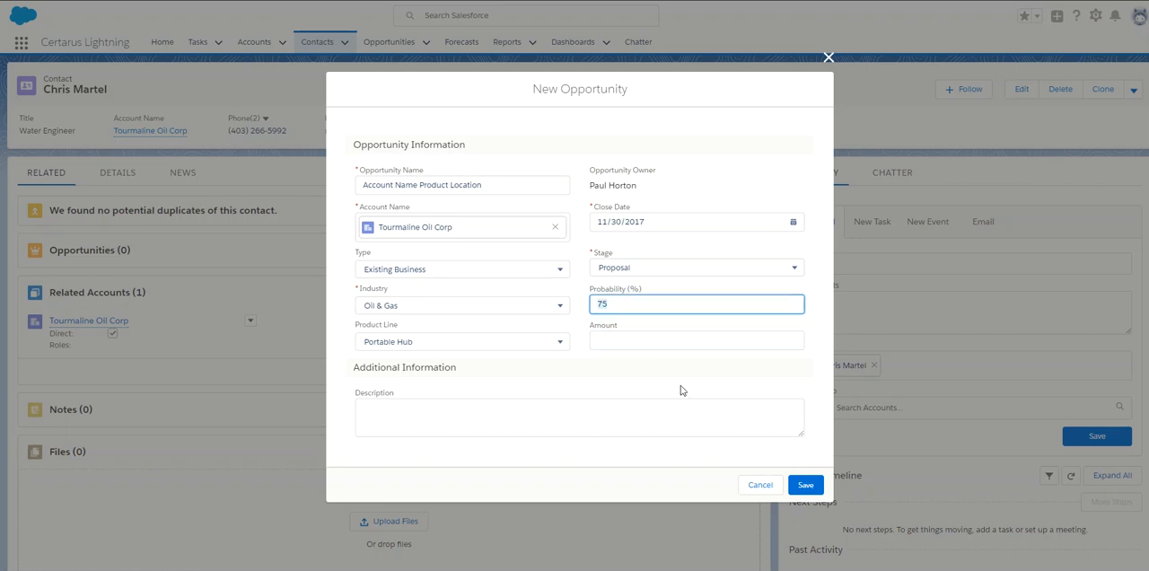
text(90)
click(632, 339)
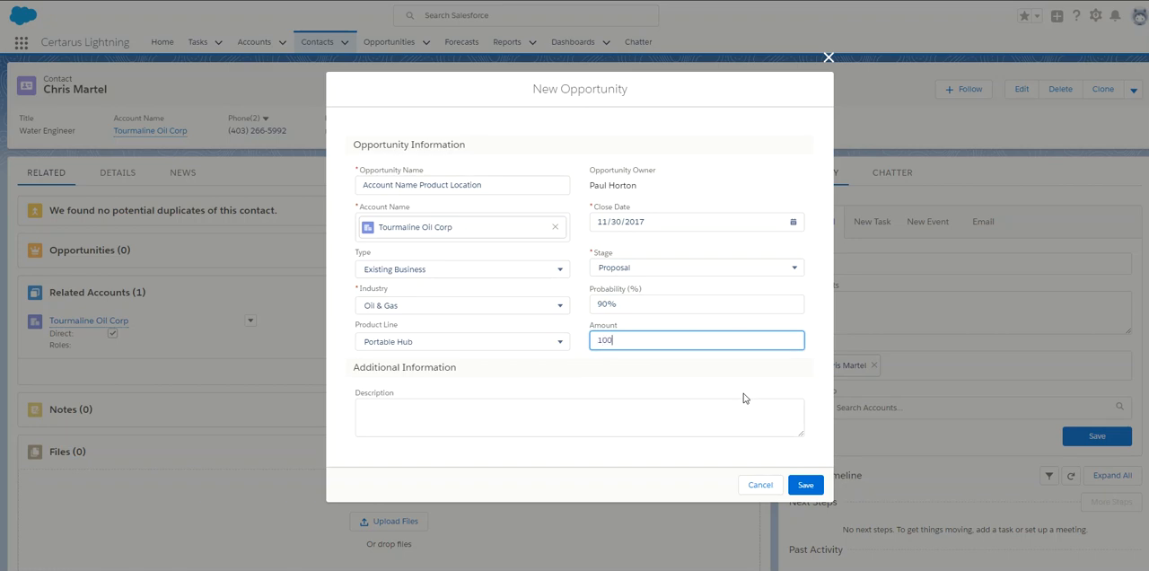
Enter "udvbidfwgviubwf" as the opportunity's description and save the new opportunity.
click(531, 424)
text(udvbidfwgviubwf)
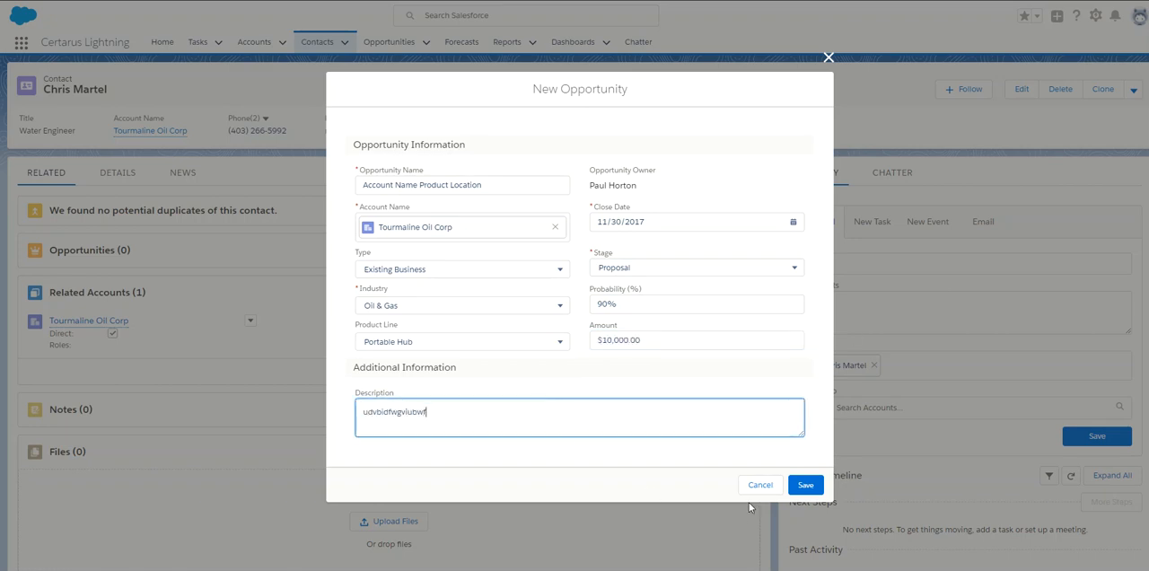
click(806, 485)
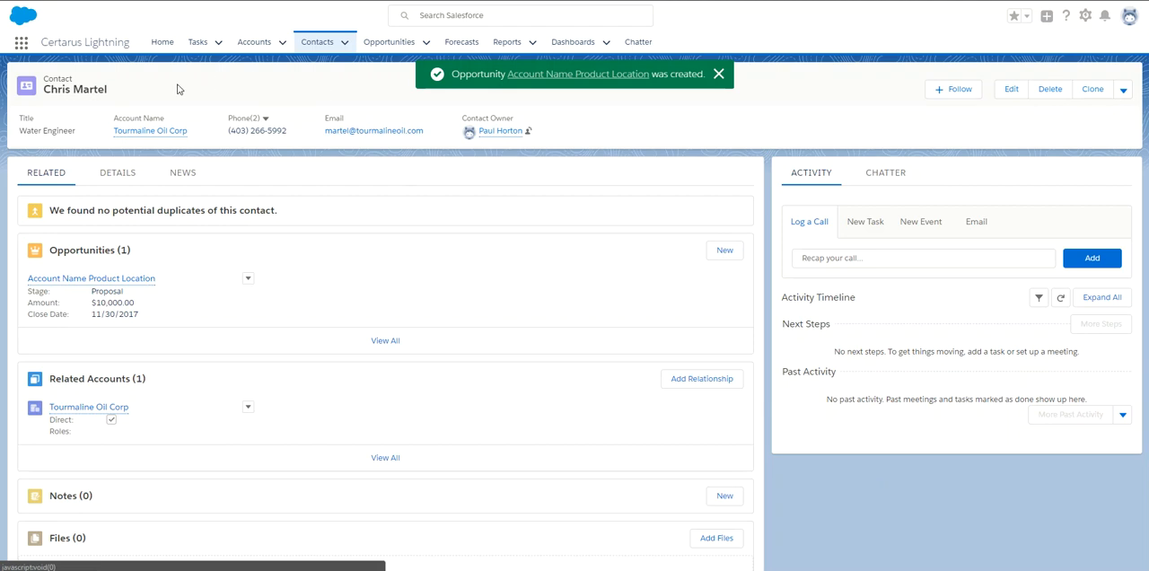
Go back to the Tourmaline Oil Corp account and open its Account Name Product Location opportunity.
mouse_move(153, 133)
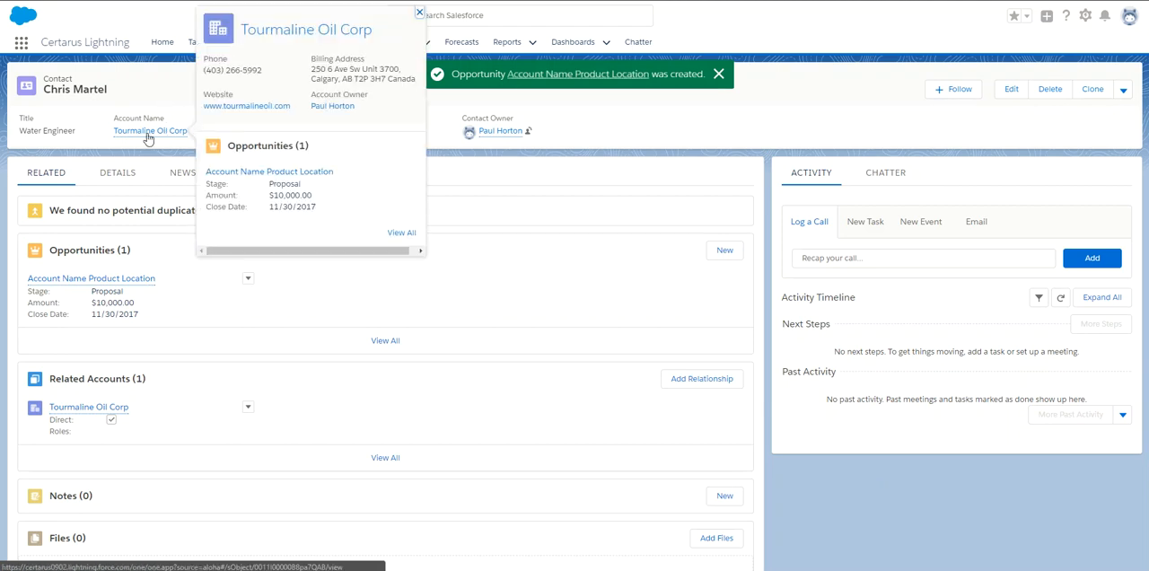
click(148, 132)
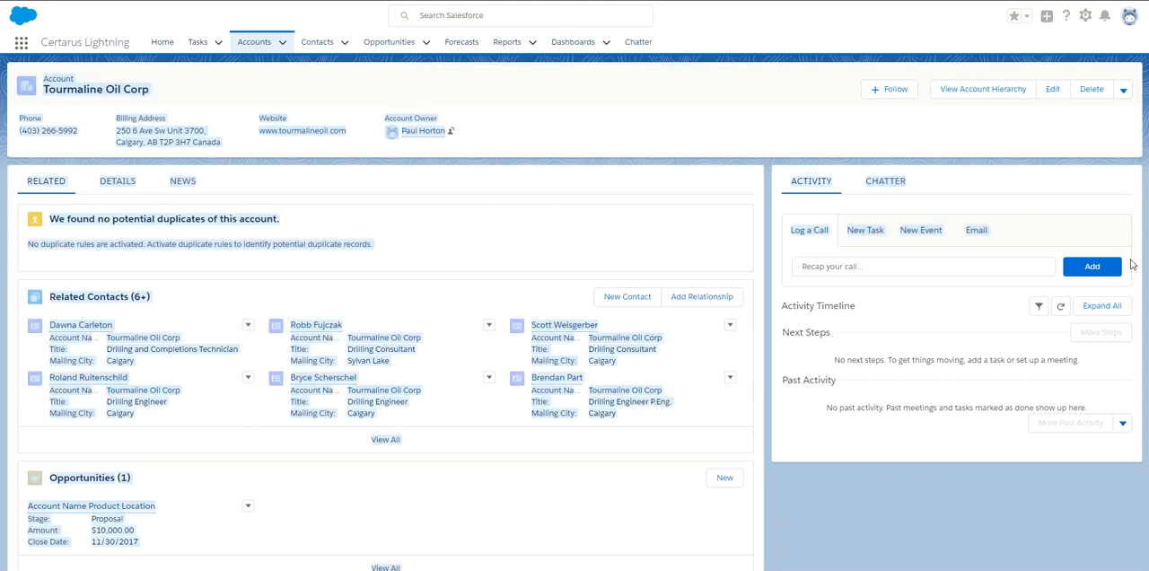
scroll(150, 158, down, 3)
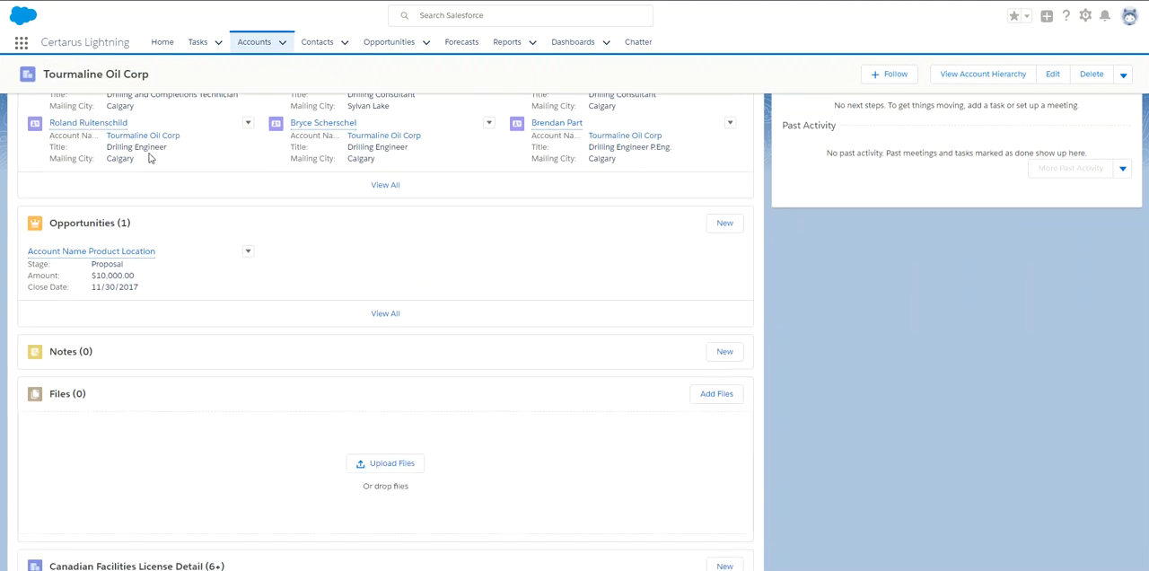
click(140, 251)
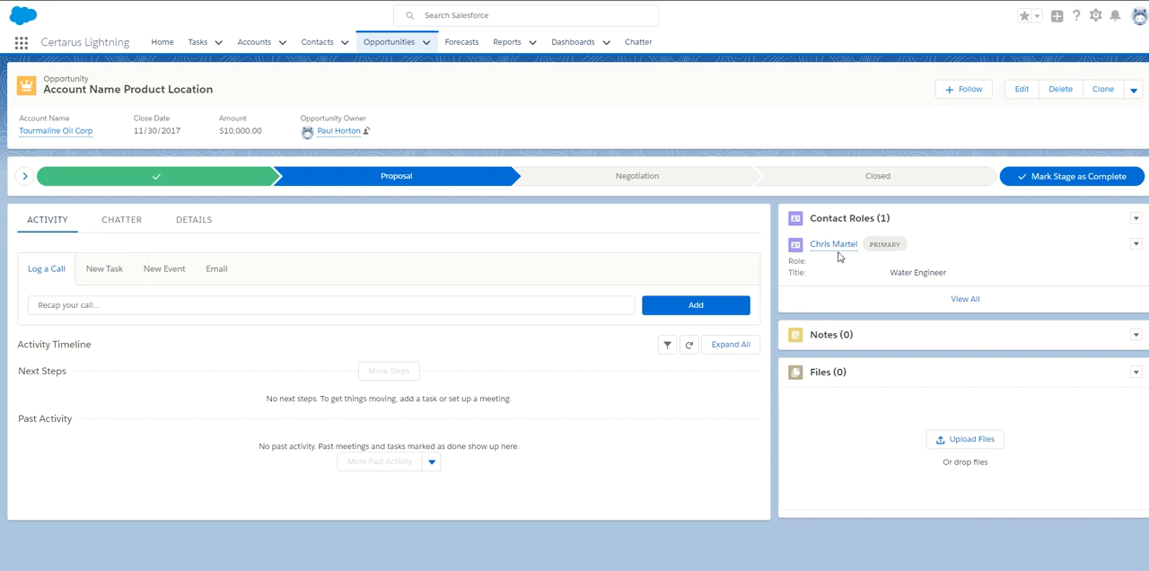
Look at the contact role options of the opportunity and open its call log form.
mouse_move(838, 254)
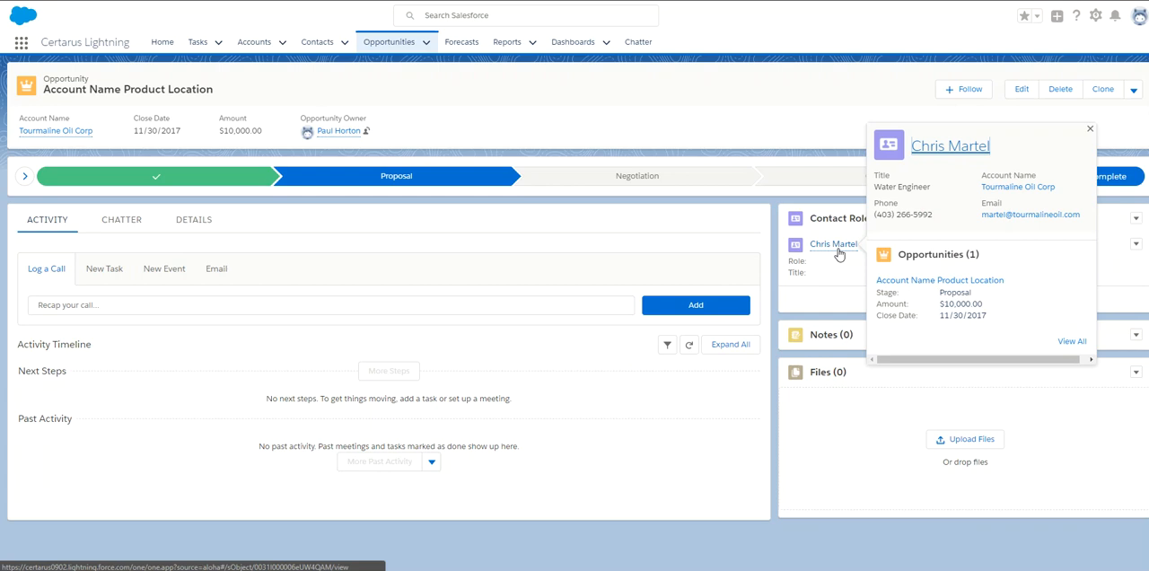
click(1136, 221)
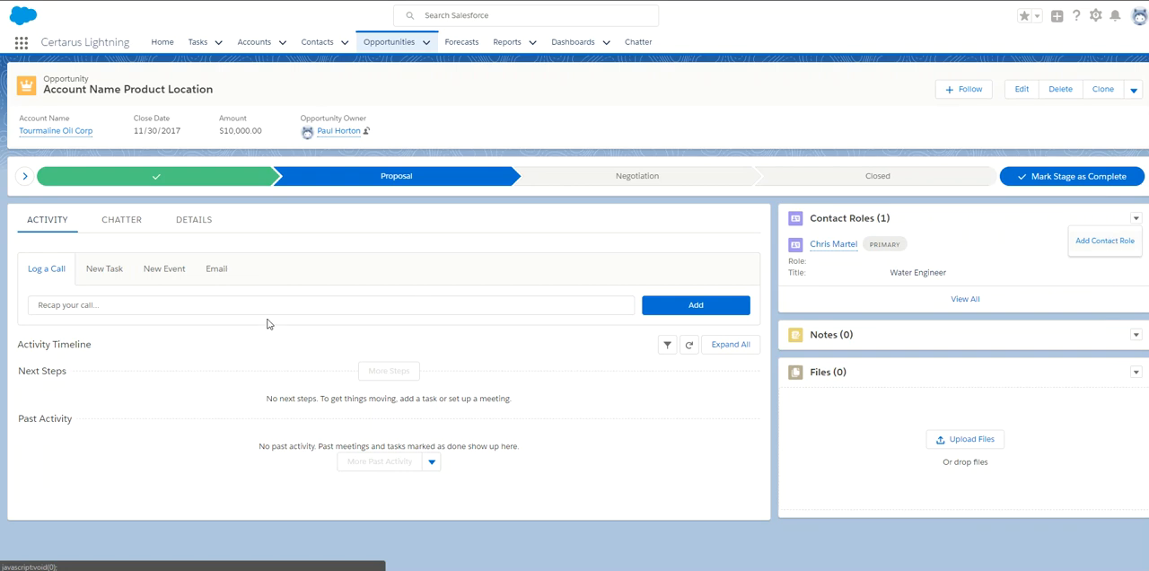
click(174, 310)
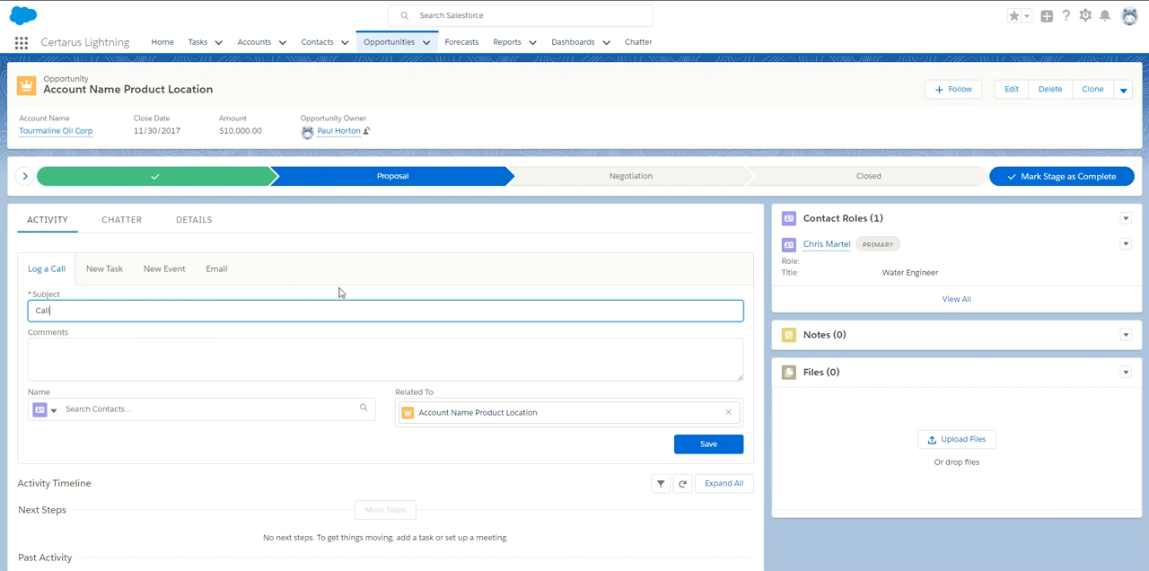
Close the opportunity with the stage Closed Won and save it.
click(884, 181)
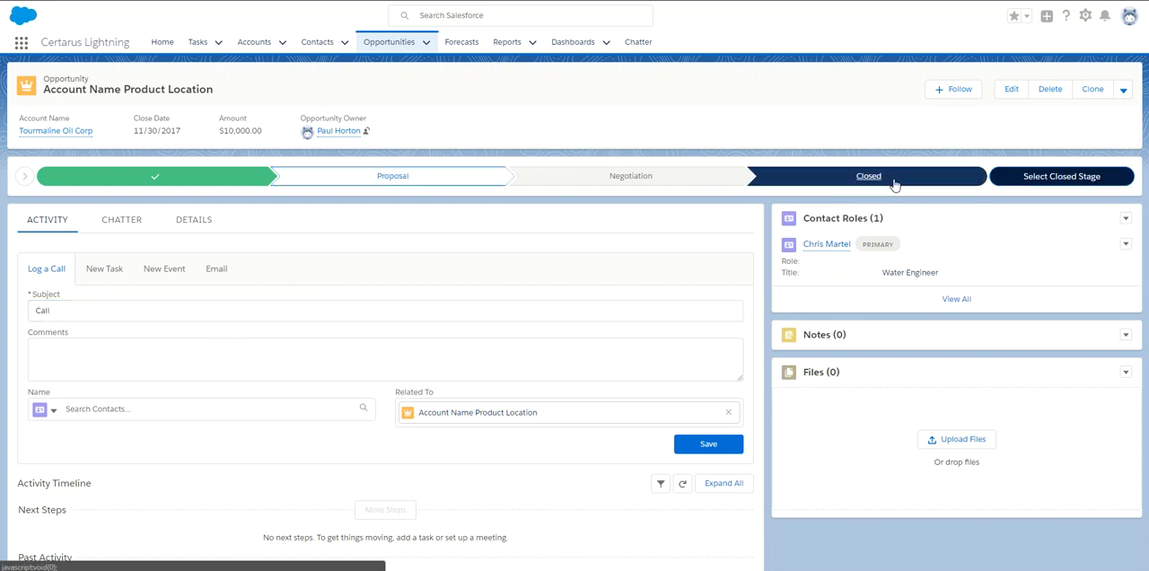
click(1034, 182)
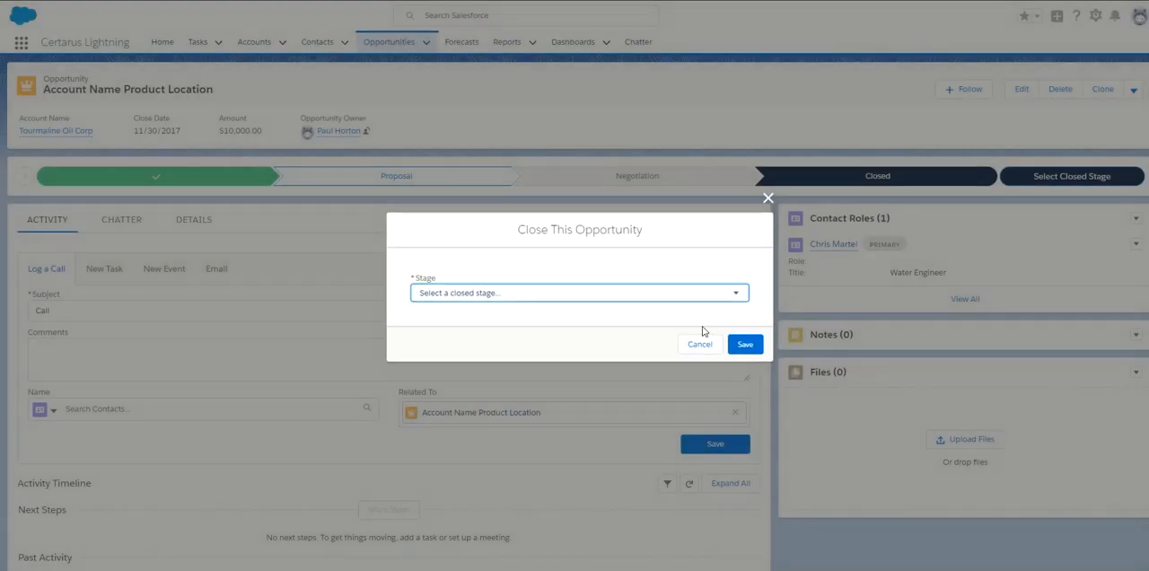
click(633, 296)
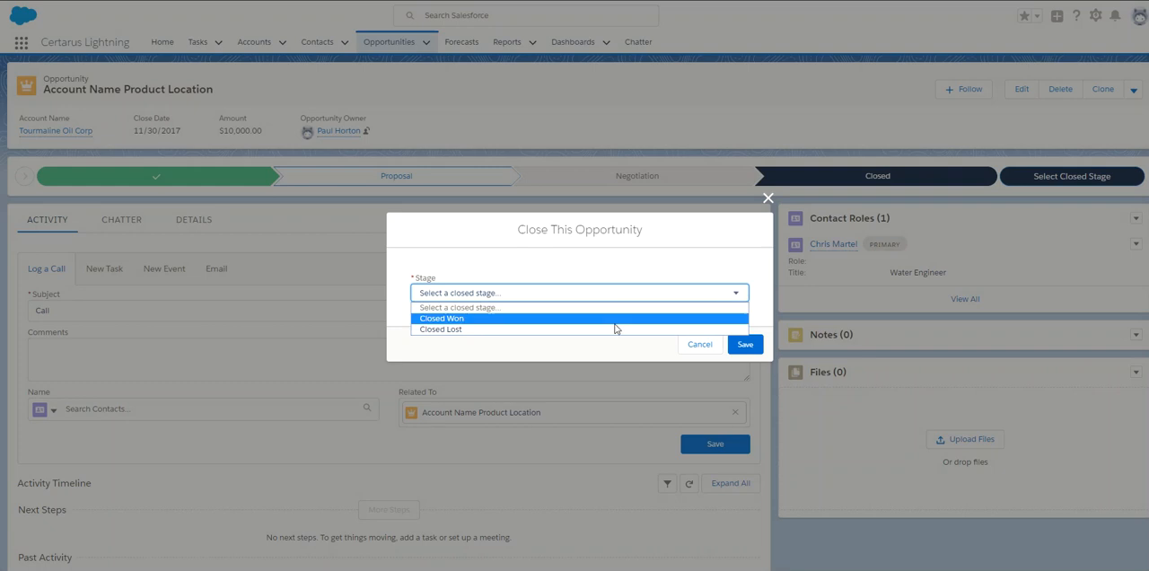
click(617, 319)
click(745, 347)
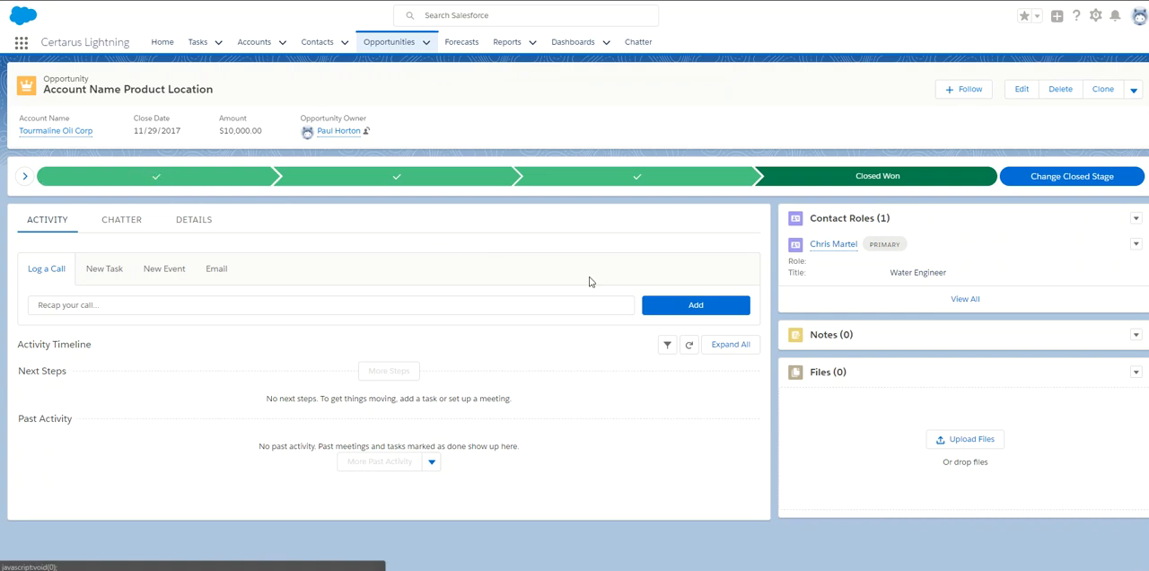
Search Salesforce for the opportunity's primary contact by first name and open that contact's record.
click(473, 16)
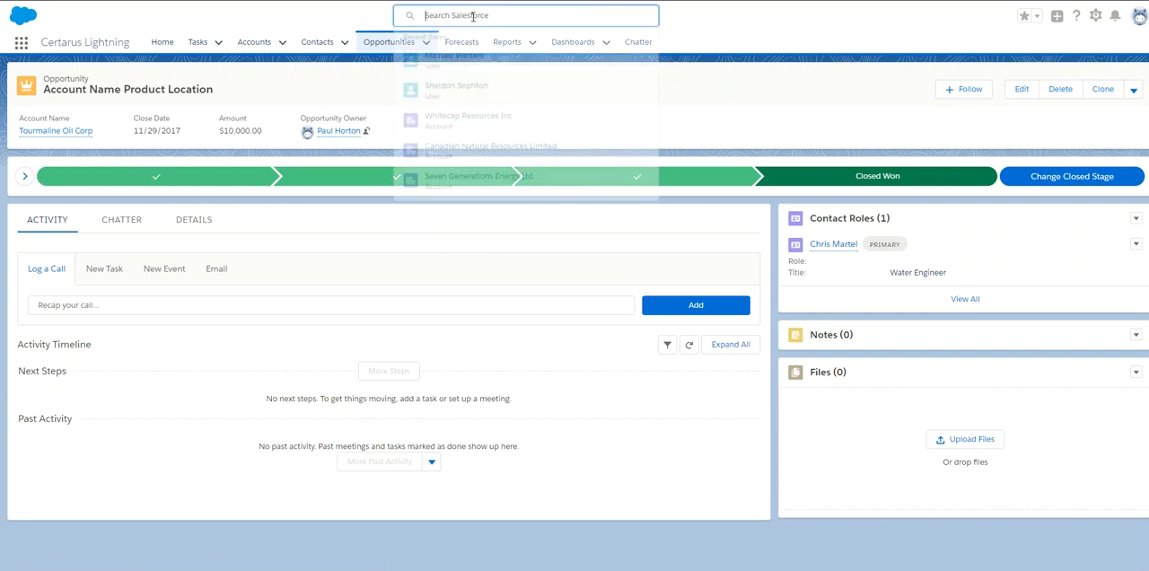
text(ctn)
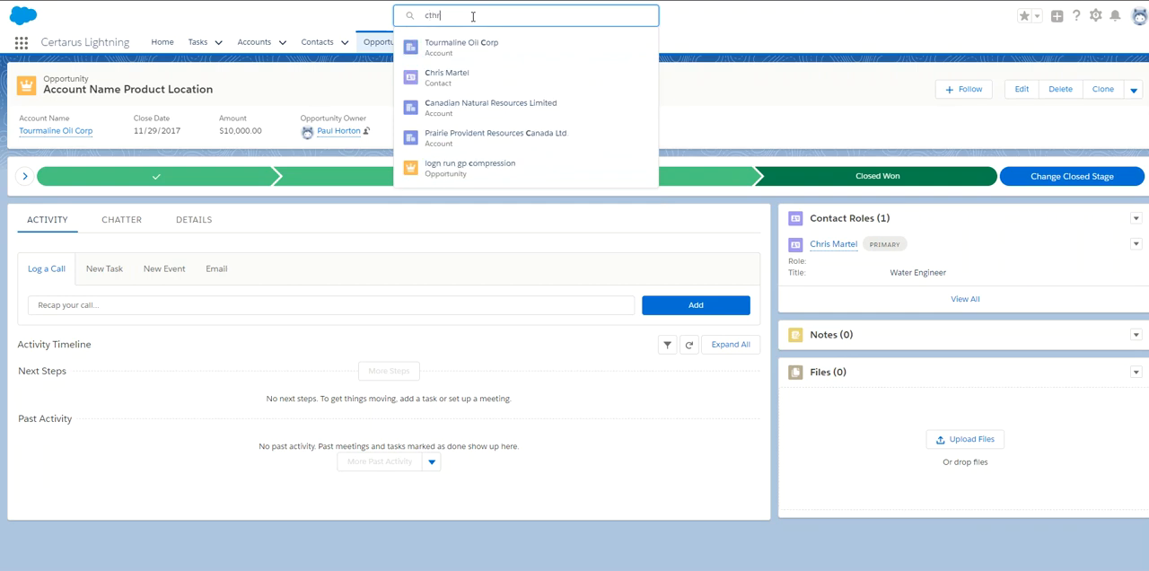
text(ris)
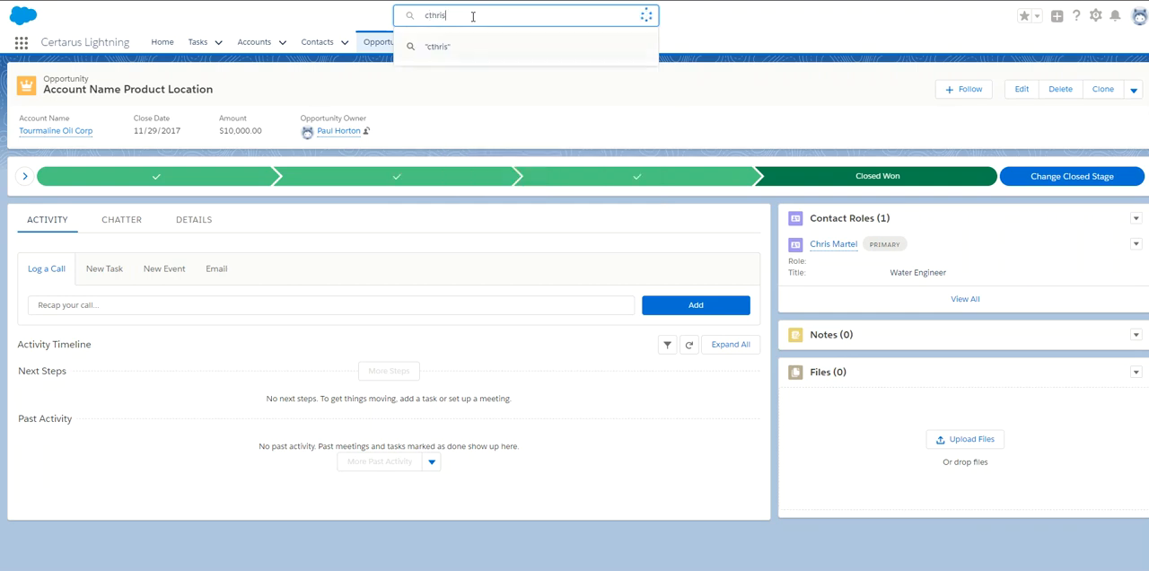
key(BackSpace)
key(BackSpace)
key(BackSpace)
key(BackSpace)
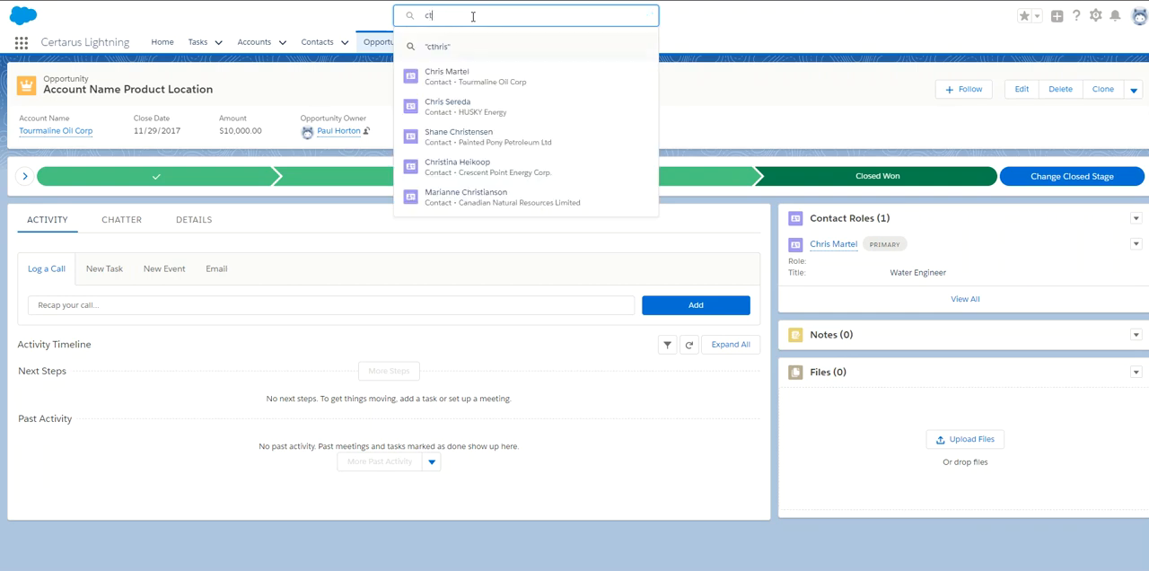
text(hris)
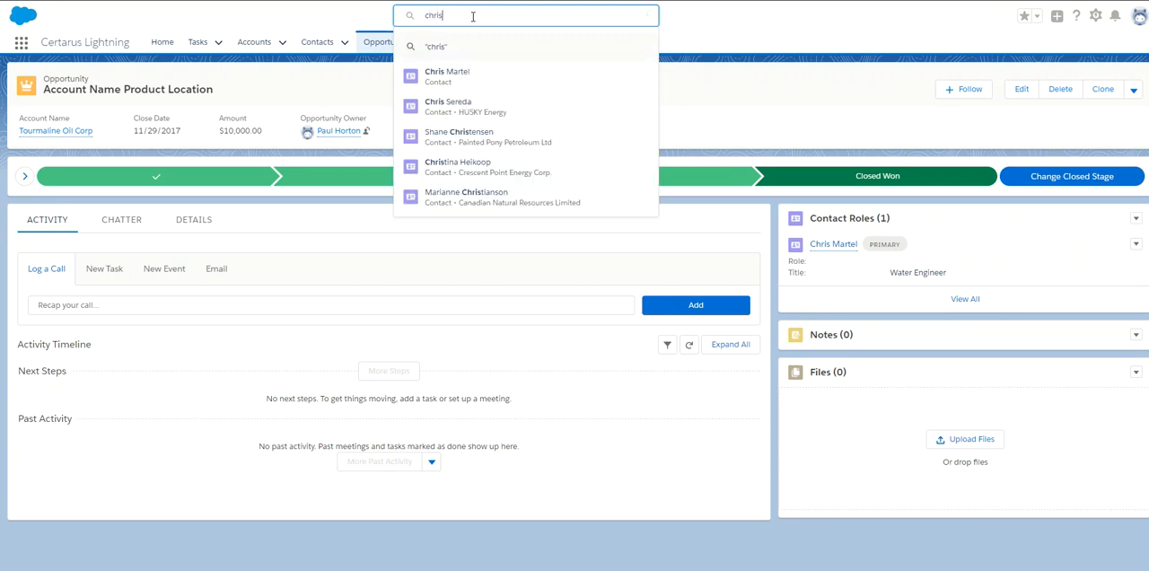
click(494, 81)
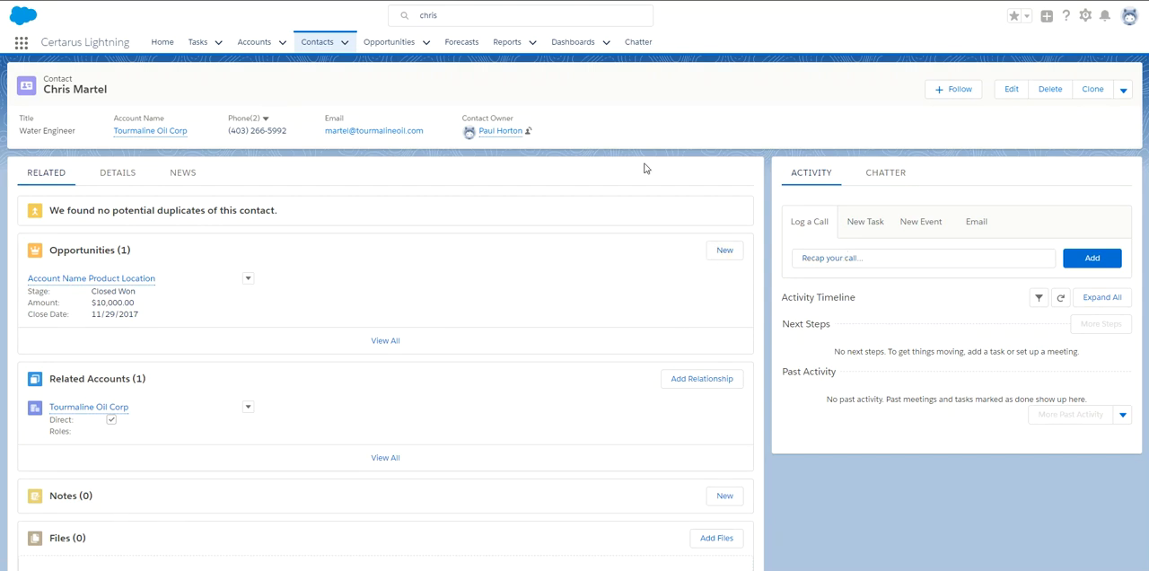
click(388, 42)
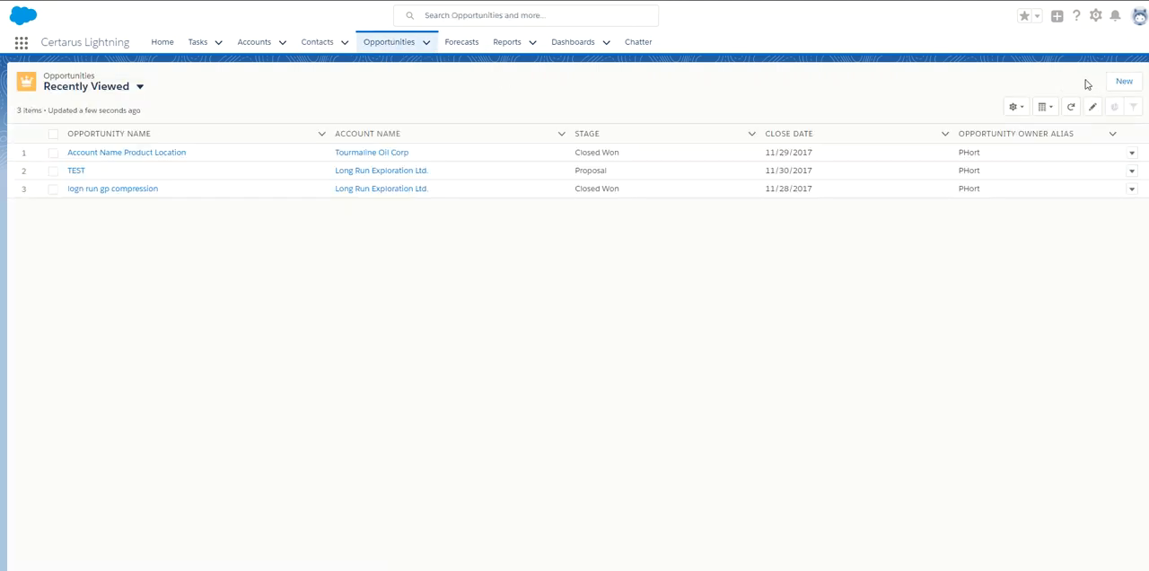
click(1123, 82)
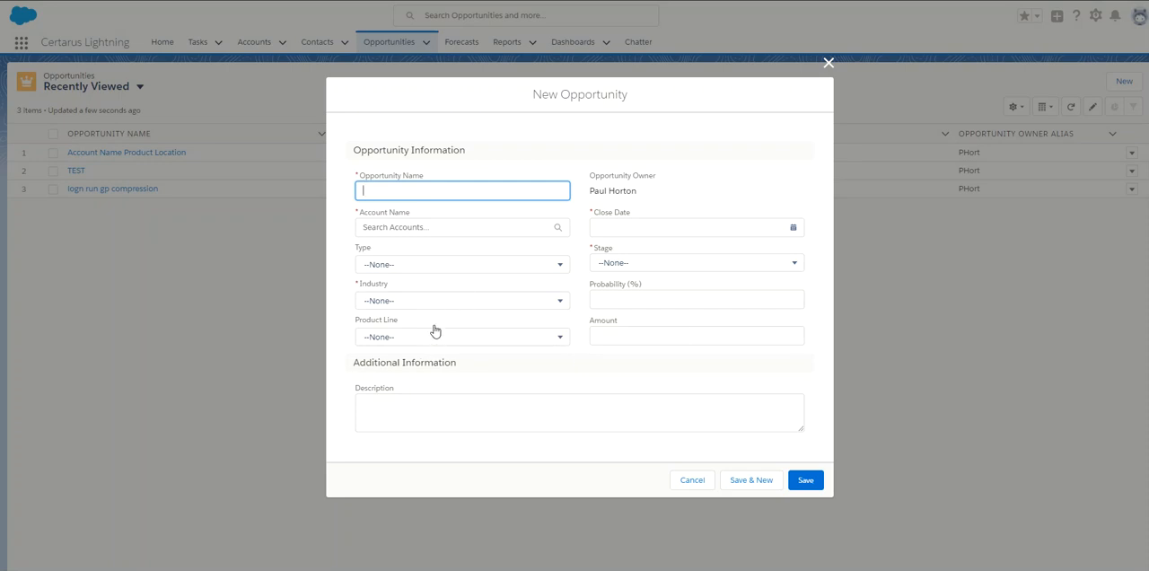
click(417, 232)
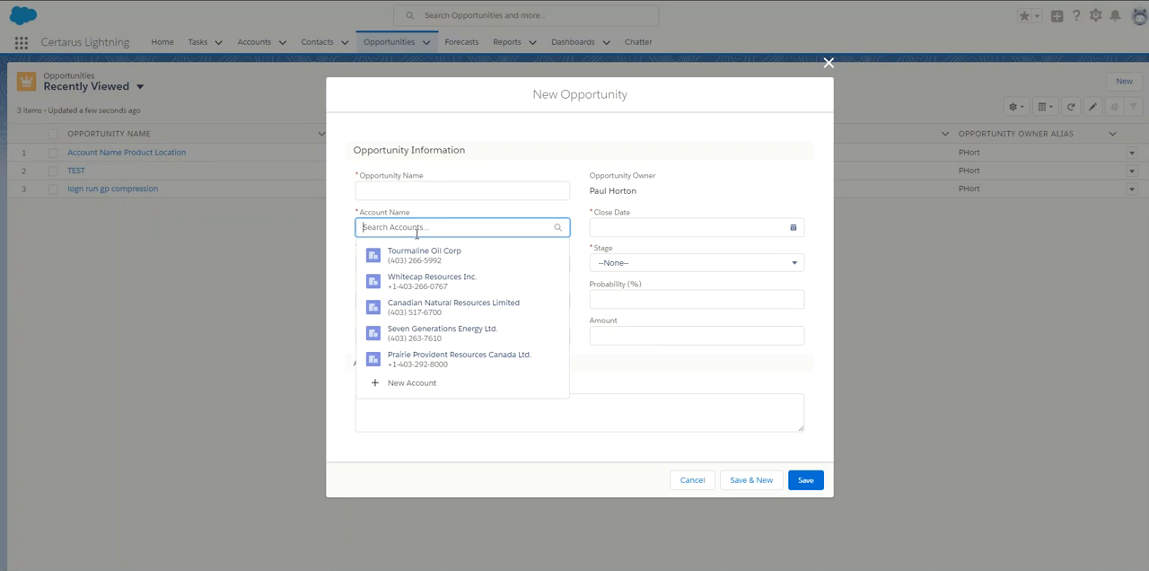
click(427, 254)
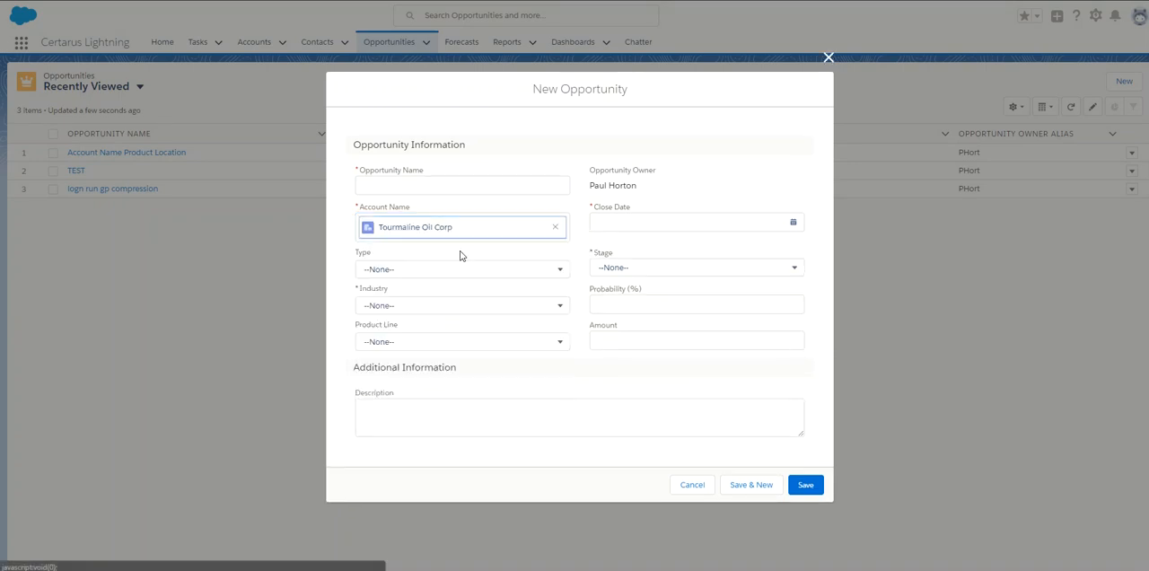
click(827, 57)
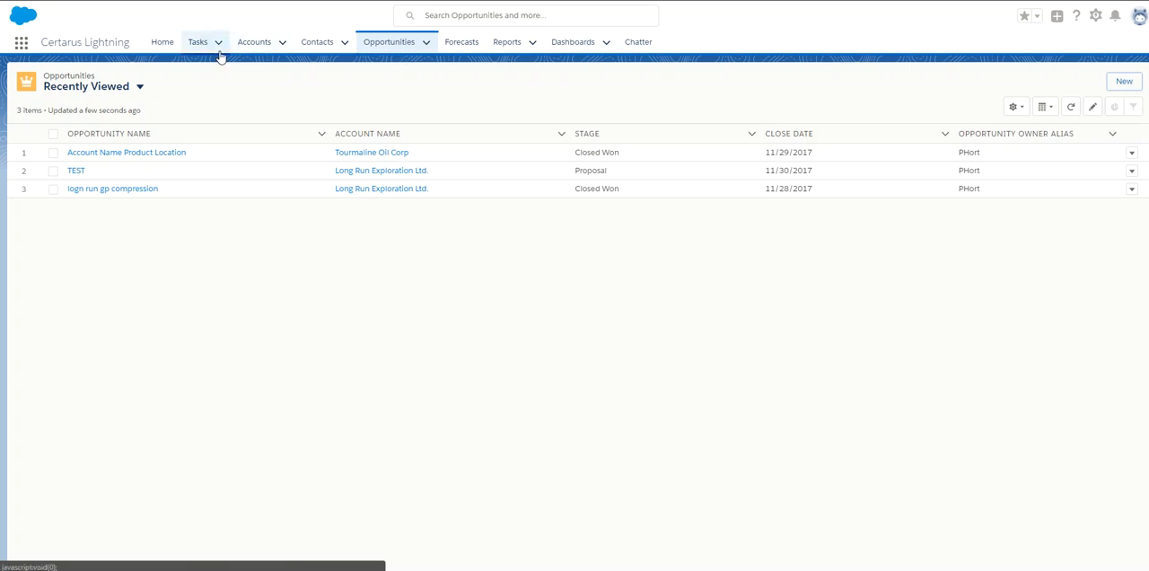
Show the contacts in the Water Title list view and look through the listed contacts.
click(315, 49)
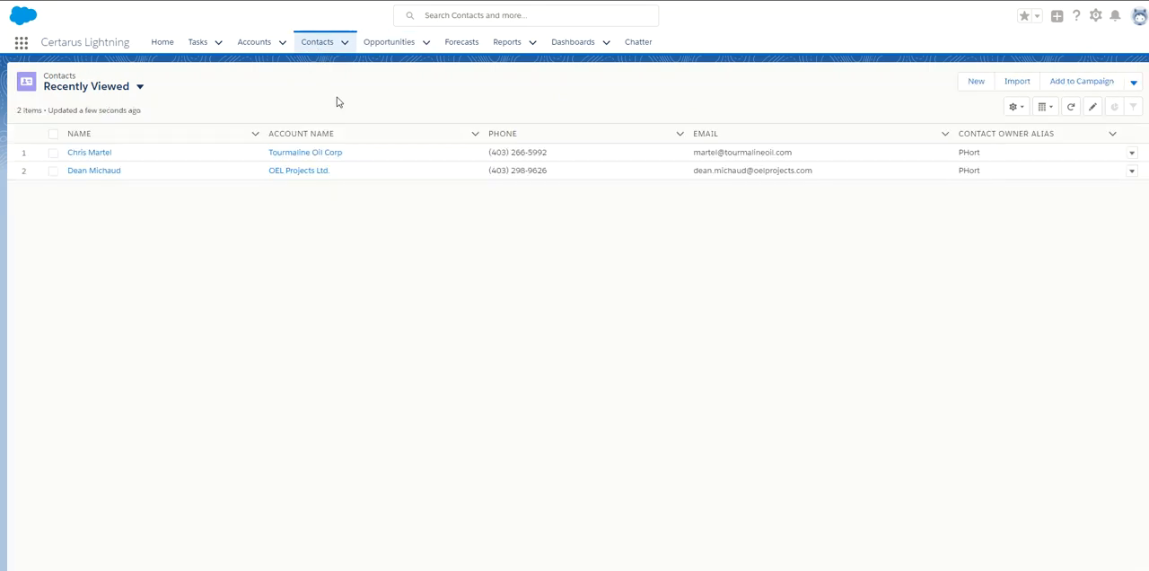
click(140, 87)
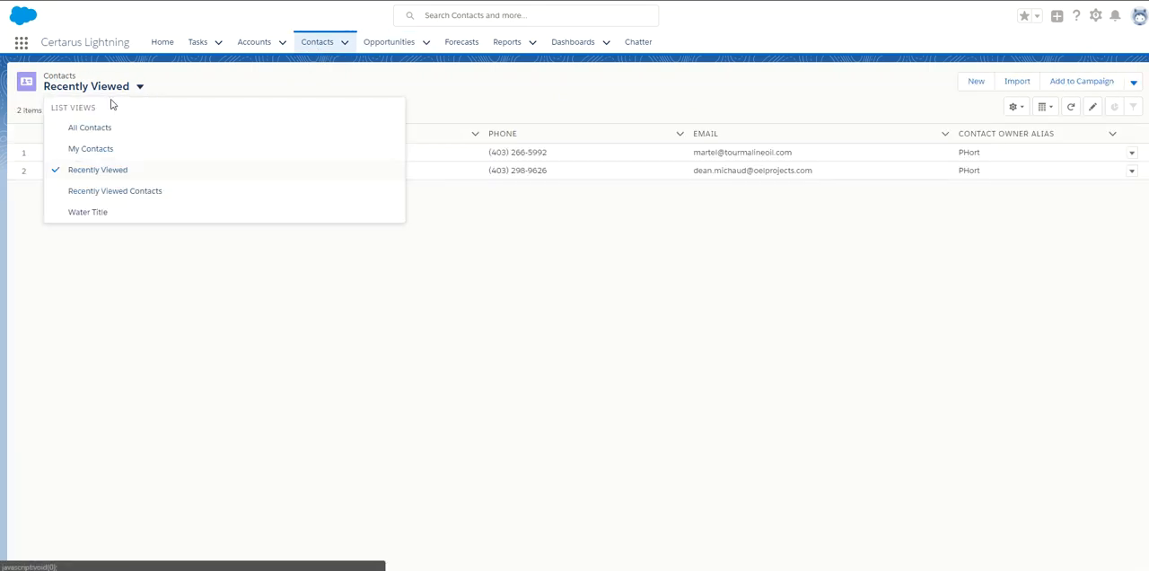
click(92, 214)
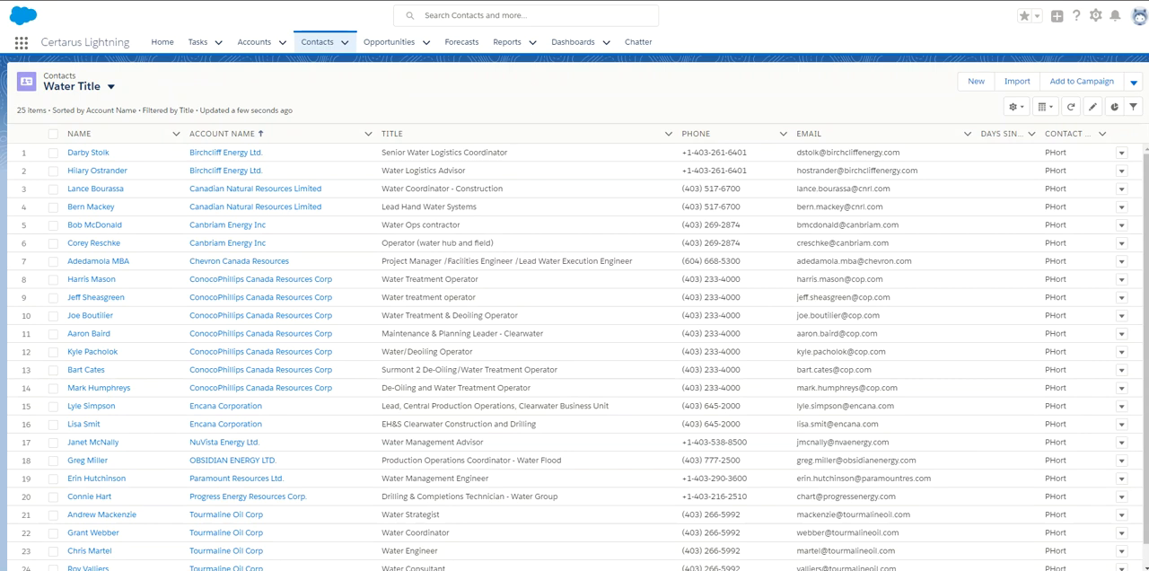
scroll(1133, 196, down, 2)
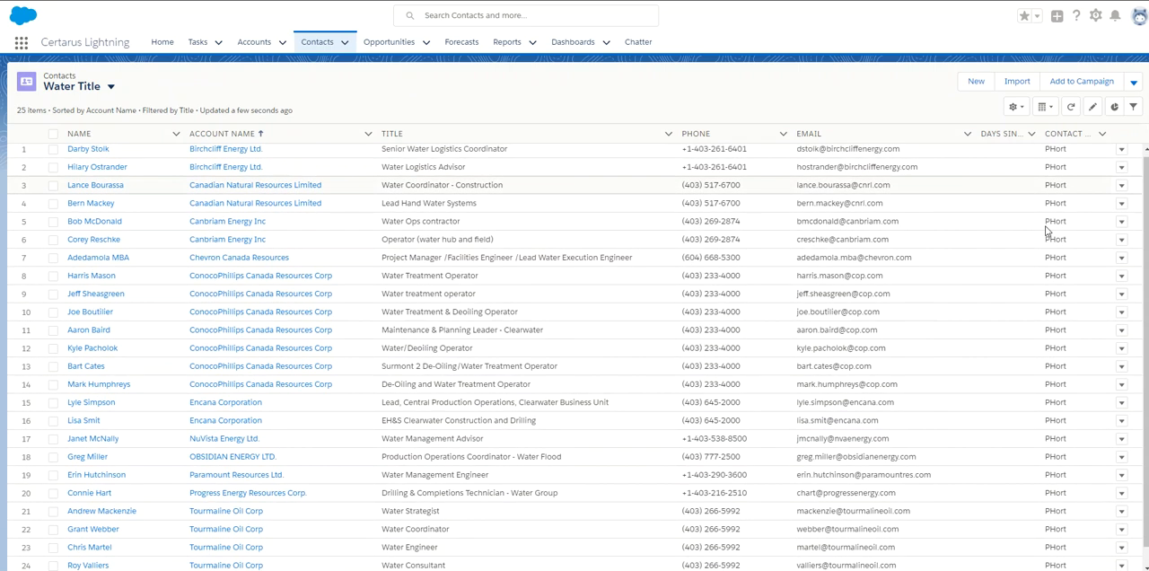